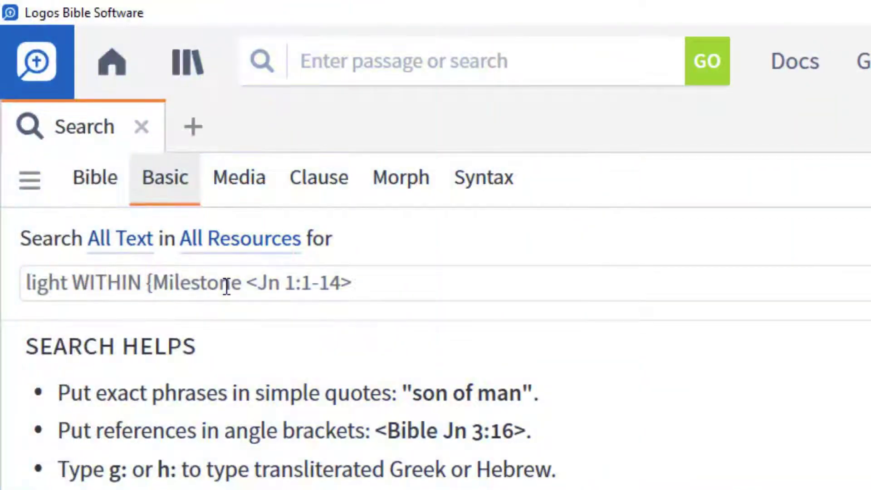
type("}")
- Preview the finished light-within-John search and the Strong's G5457 search limited to TDNT
key("Return")
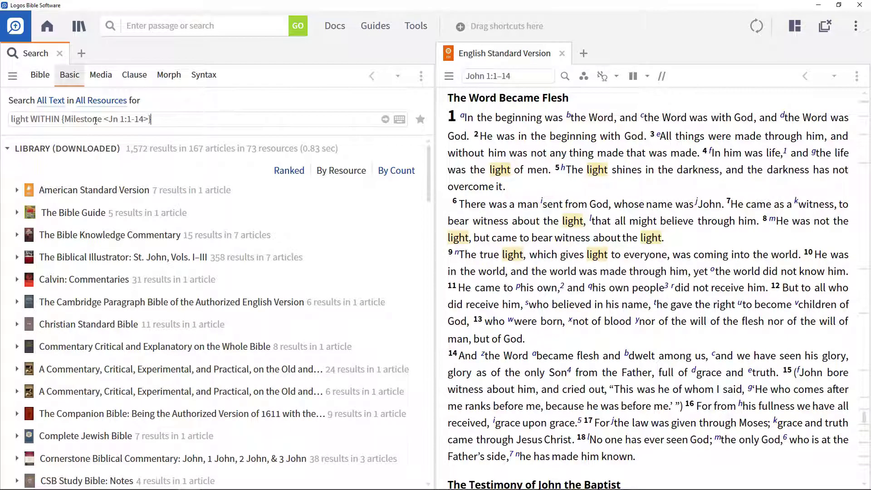
right_click(570, 224)
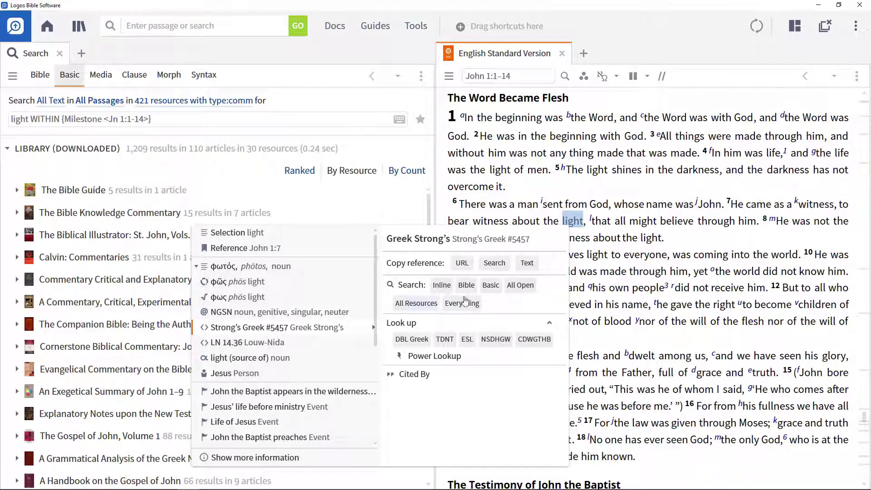
left_click(490, 286)
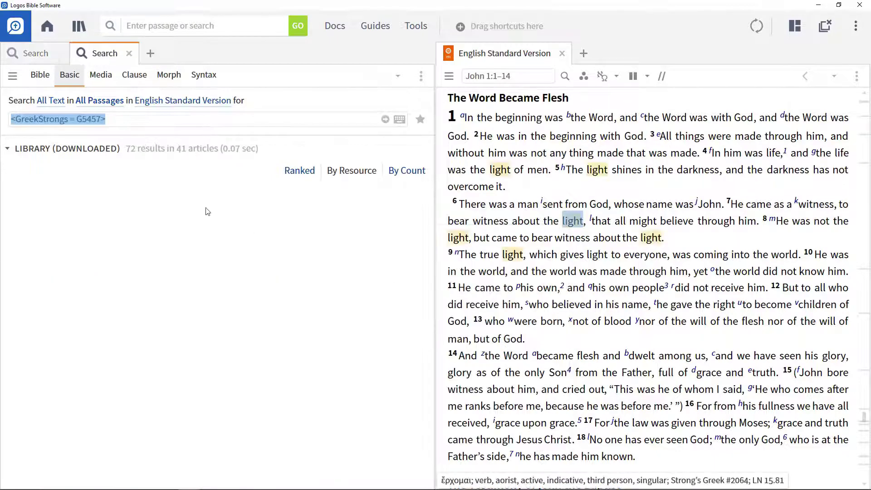
left_click(159, 103)
left_click(163, 224)
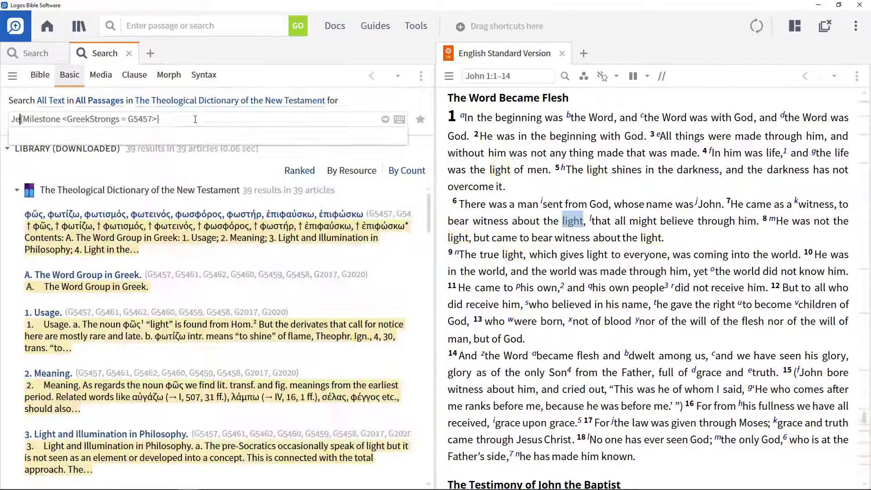
type("Jesus WITHIN")
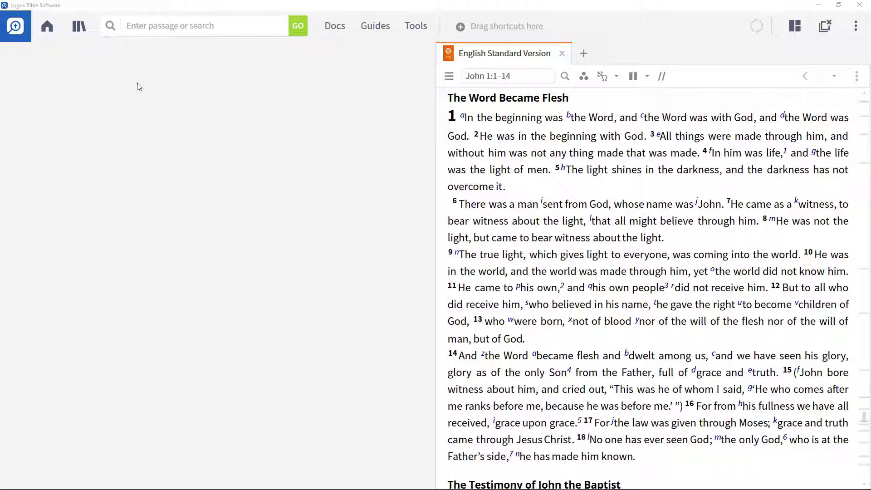
- Start a new Basic search across all resources for light WITHIN {Milestone <Jn 1:1-14>}
left_click(111, 26)
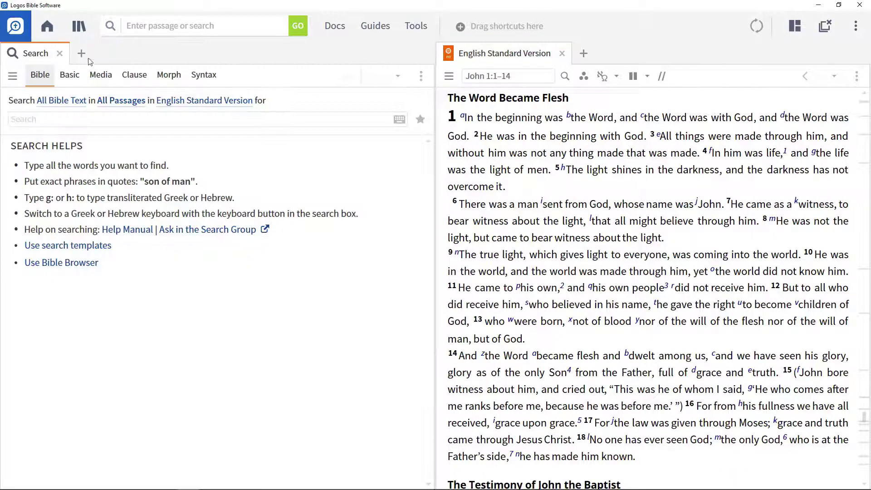
left_click(71, 79)
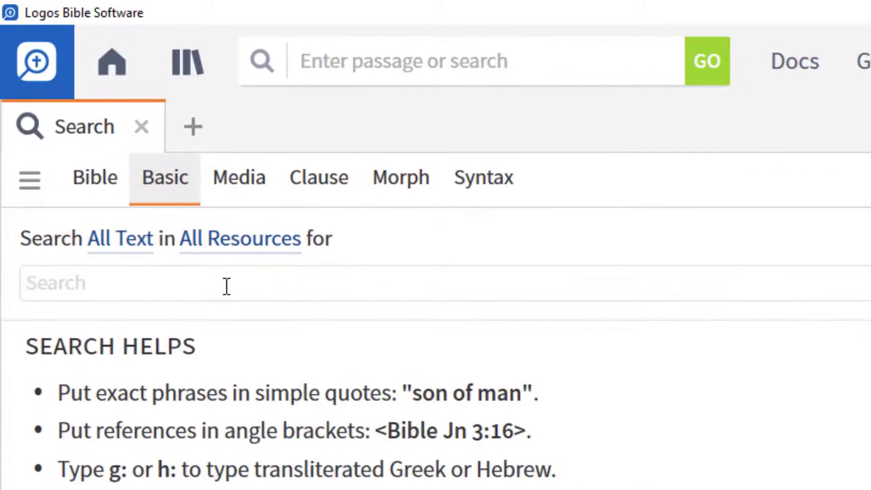
type("light")
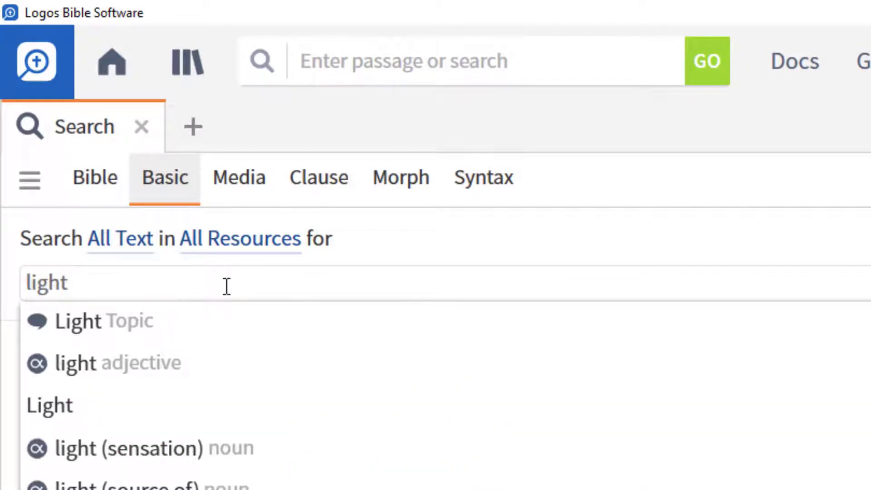
type(" WITHIN ")
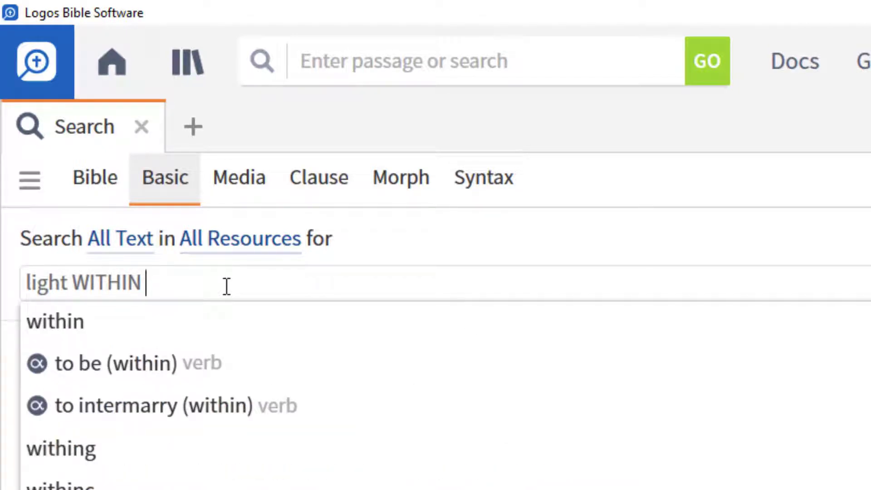
type("{Milestone")
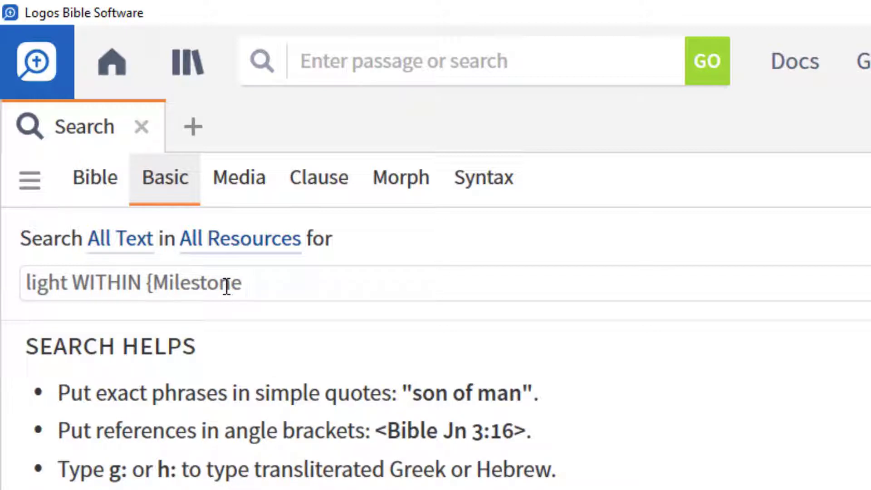
type("<")
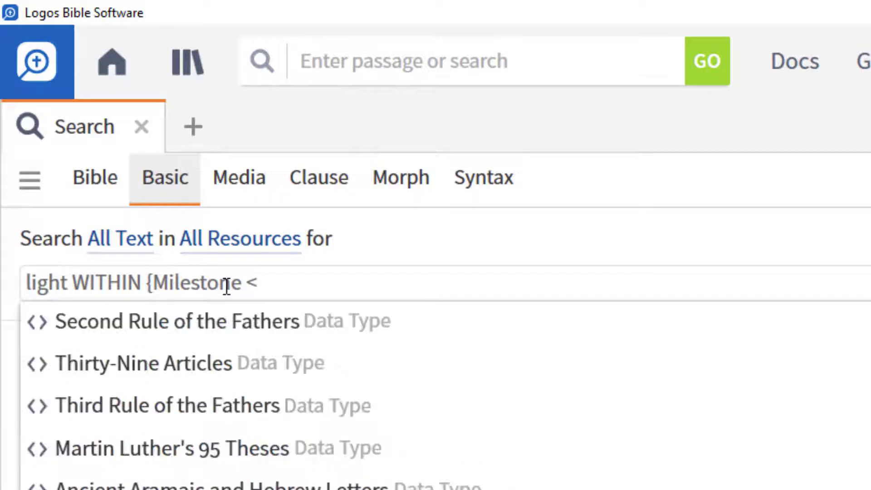
type("Jn 1:1-14")
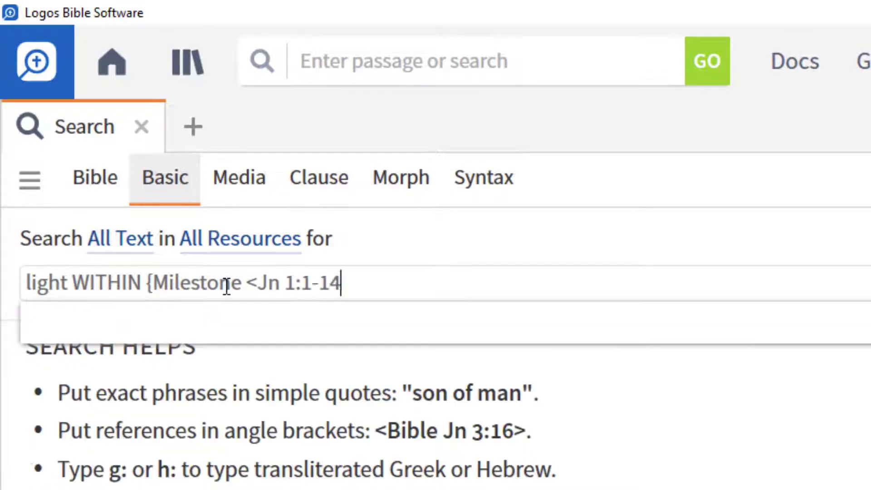
type(">")
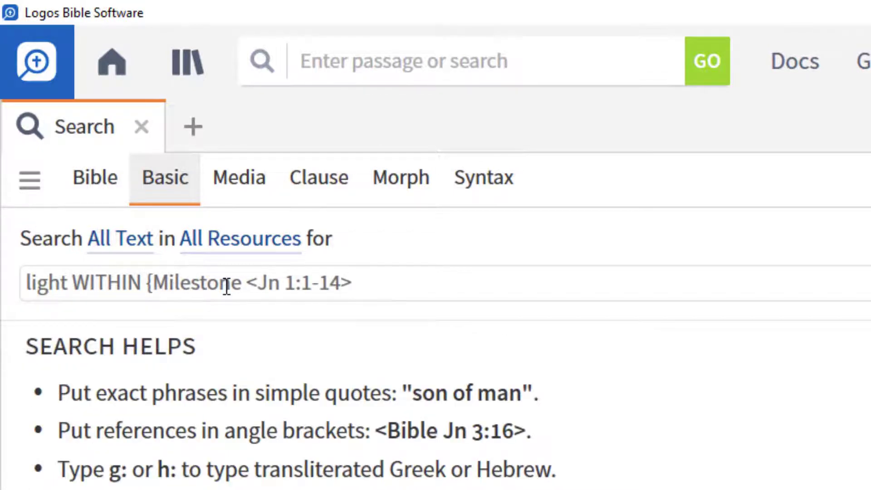
type("}")
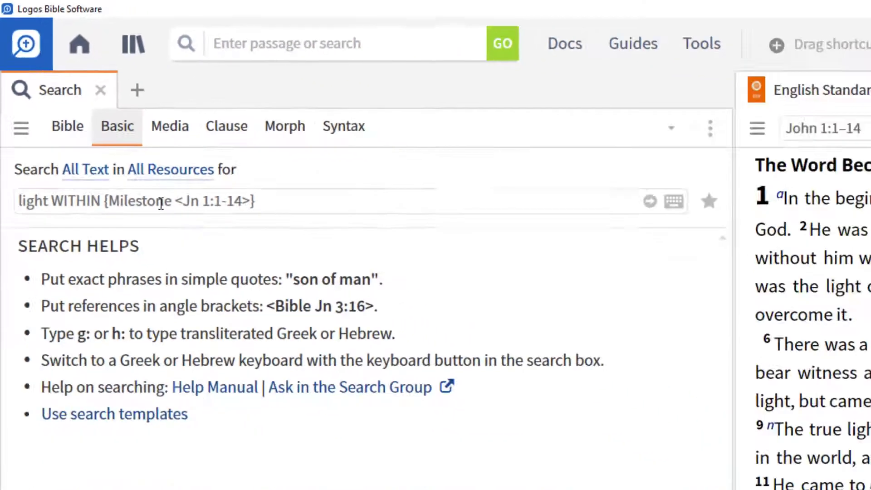
- Run the light search and limit it to the 421 type:comm commentary resources
key("Return")
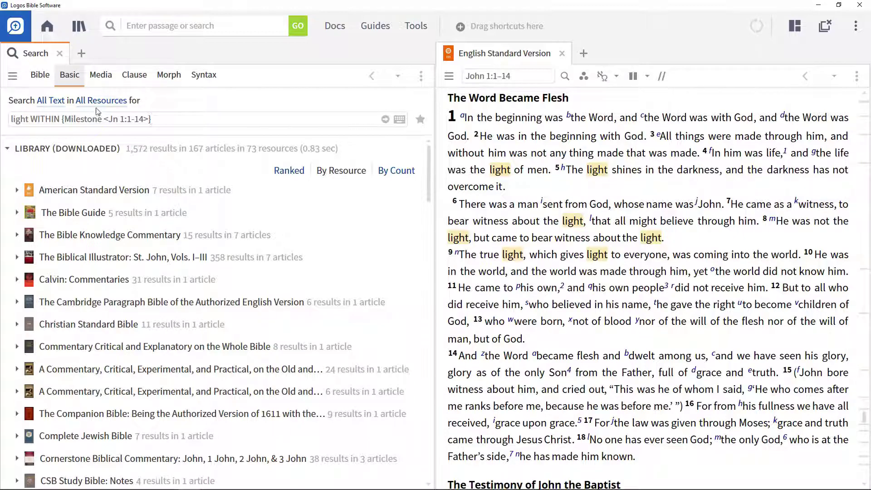
left_click(96, 104)
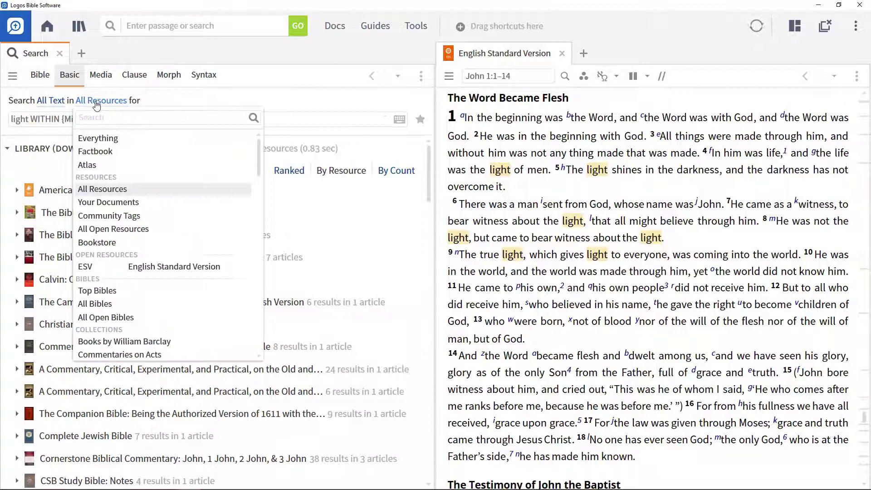
type("type")
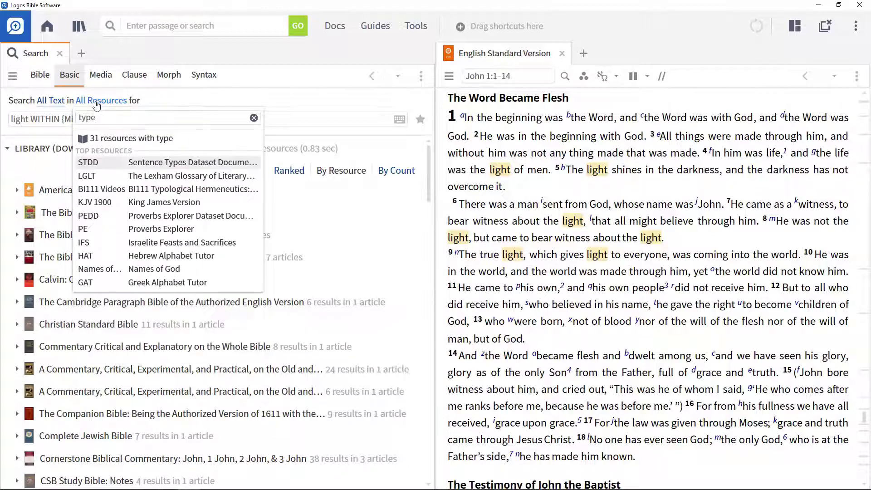
type(":comm")
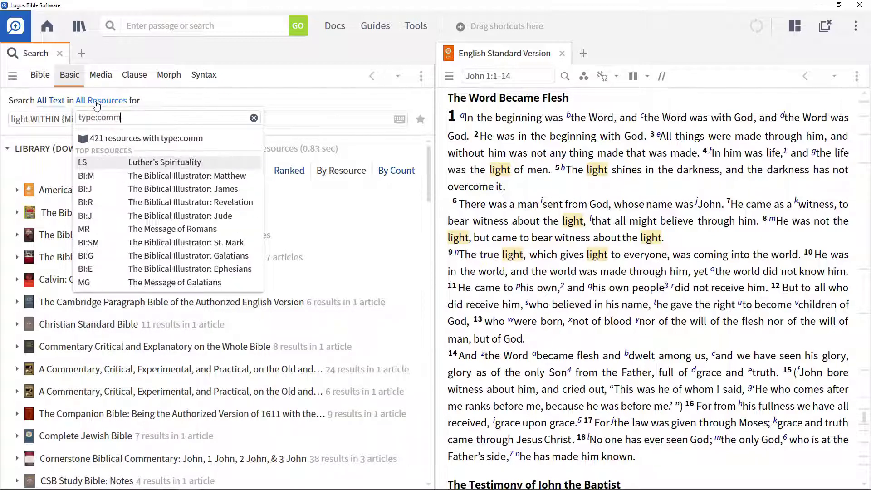
left_click(116, 139)
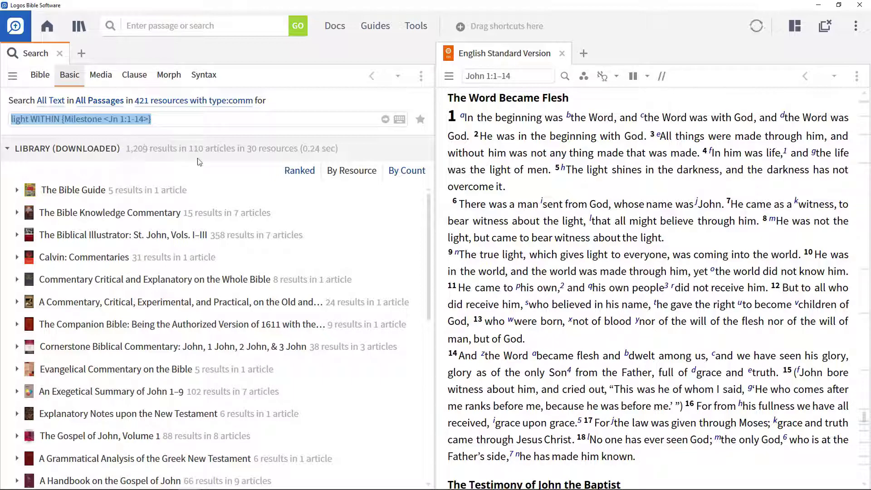
- Search Strong's Greek G5457 from light in John 1:7, limited to the Theological Dictionary of the New Testament
left_click(571, 223)
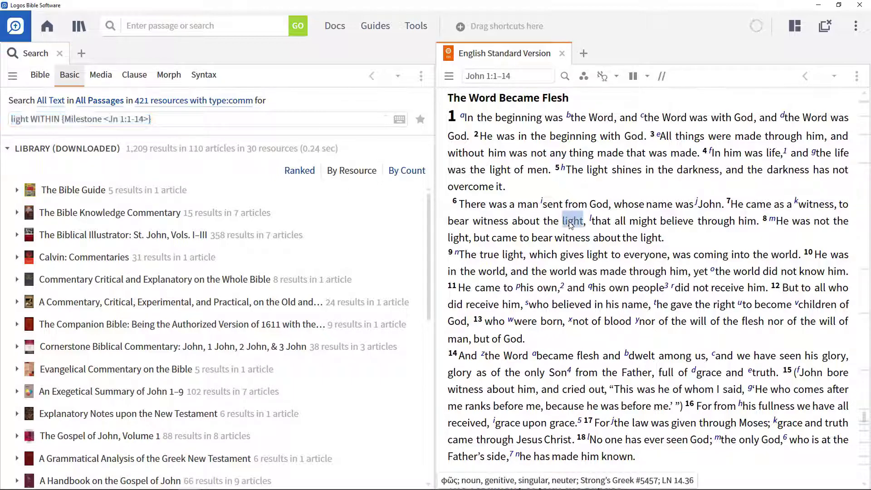
right_click(570, 225)
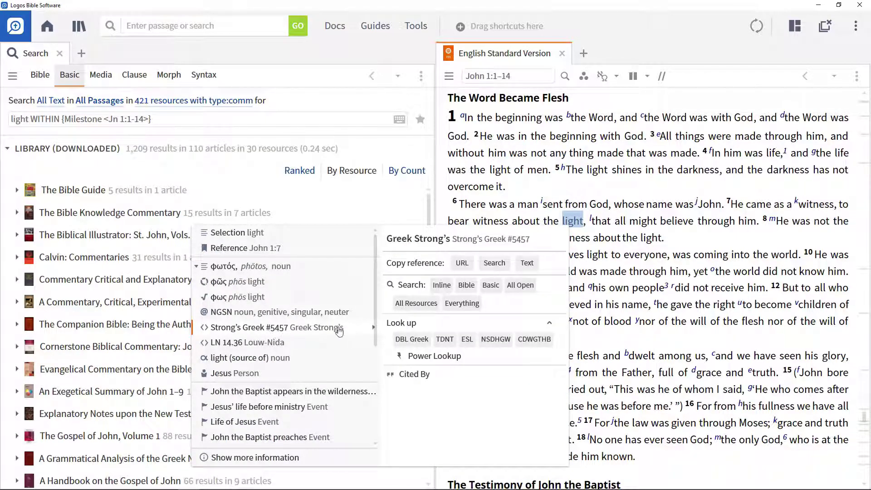
left_click(493, 286)
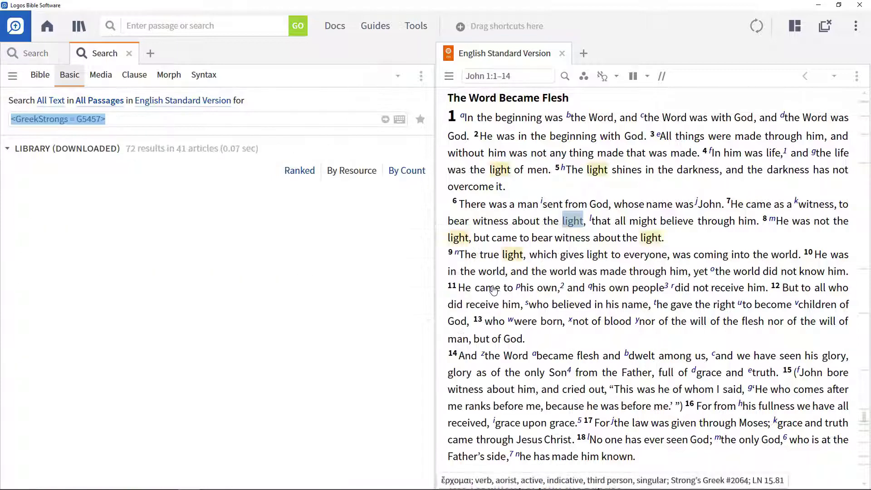
left_click(159, 103)
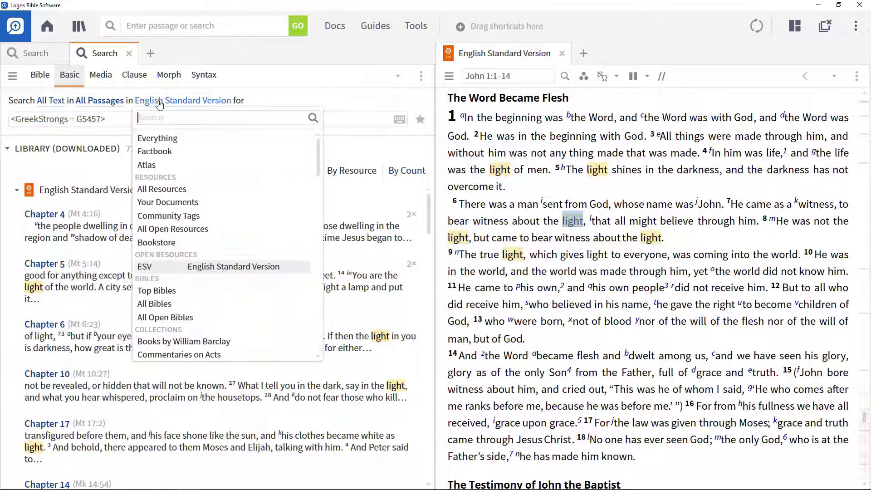
type("tdnt")
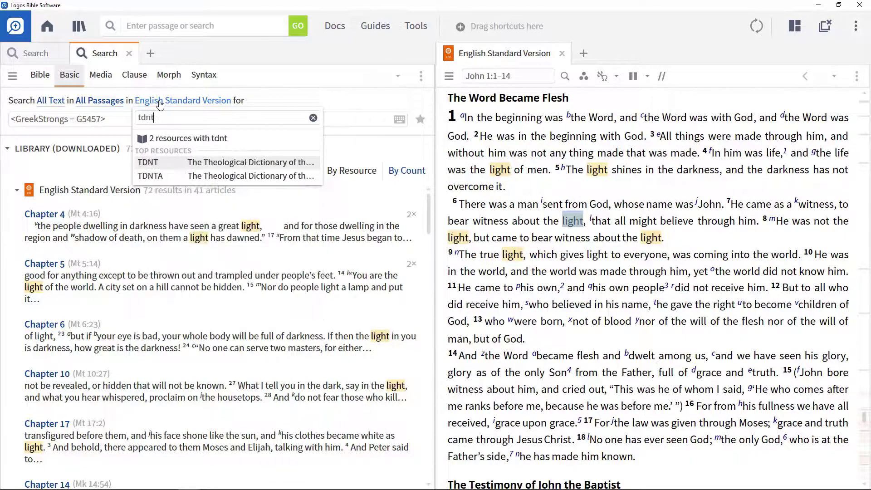
left_click(183, 166)
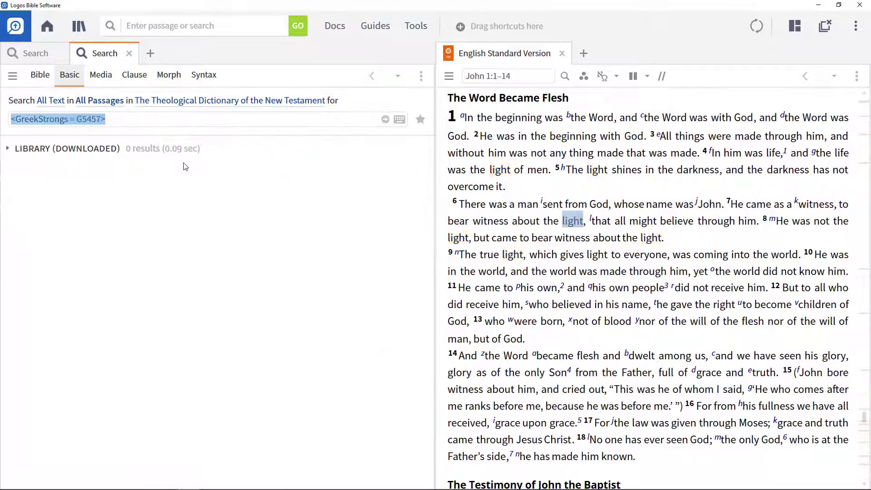
- Wrap the query as {Milestone <GreekStrongs = G5457>} and run it for 39 results in TDNT
key("Home")
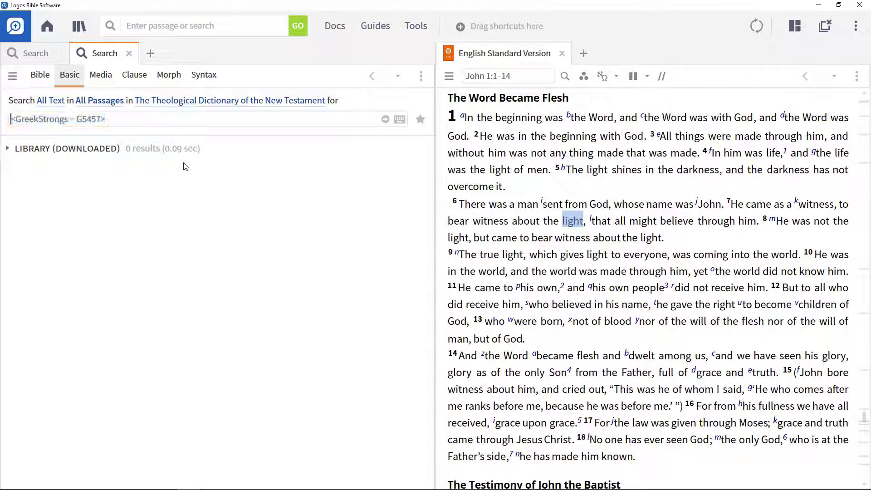
type("{Milestone")
key("End")
type("}")
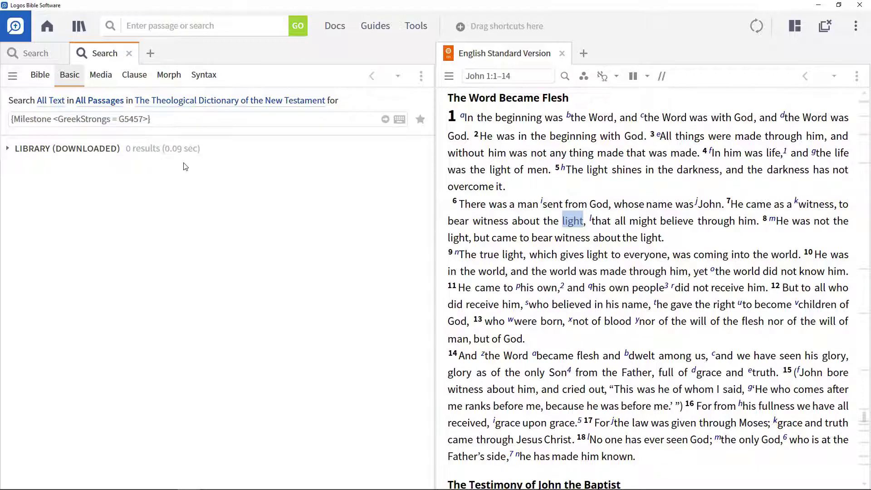
key("Return")
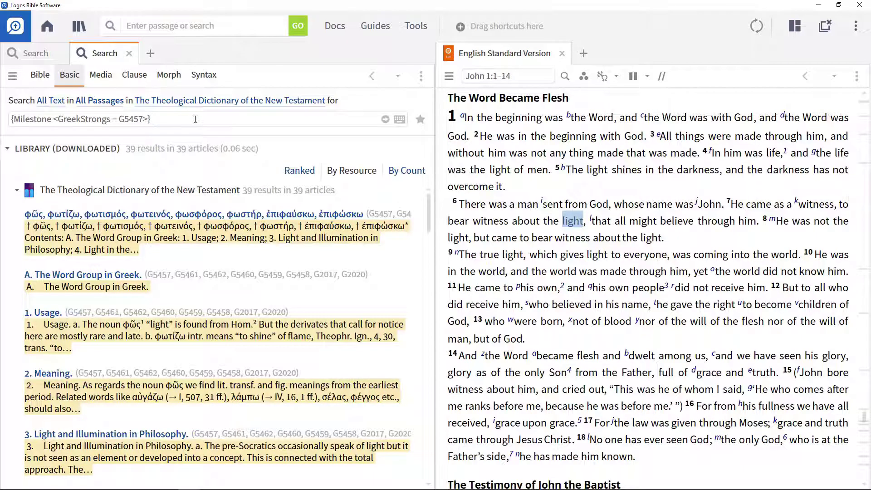
- Prefix the query with Jesus WITHIN to read Jesus WITHIN {Milestone <GreekStrongs = G5457>}
key("Home")
type("Jesus ")
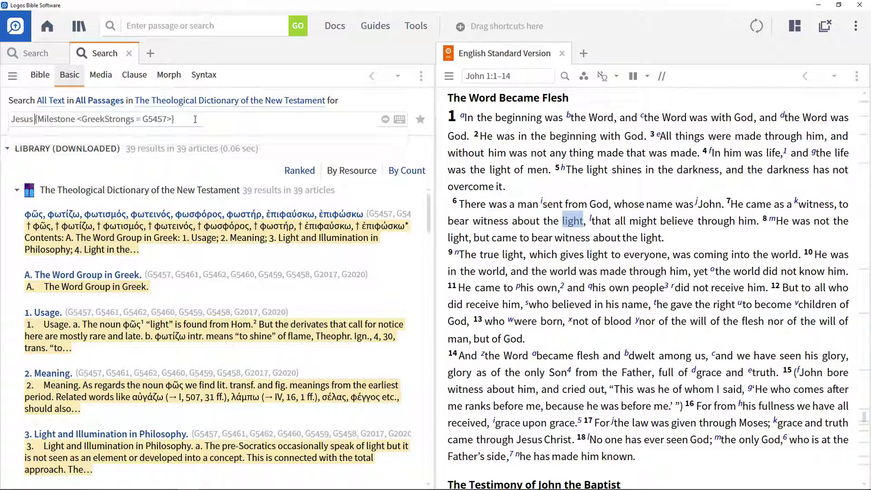
type("WITHIN")
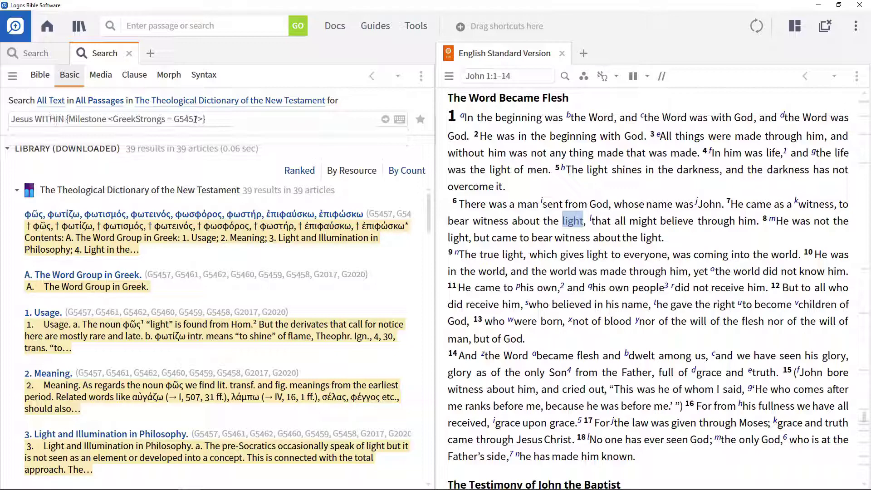